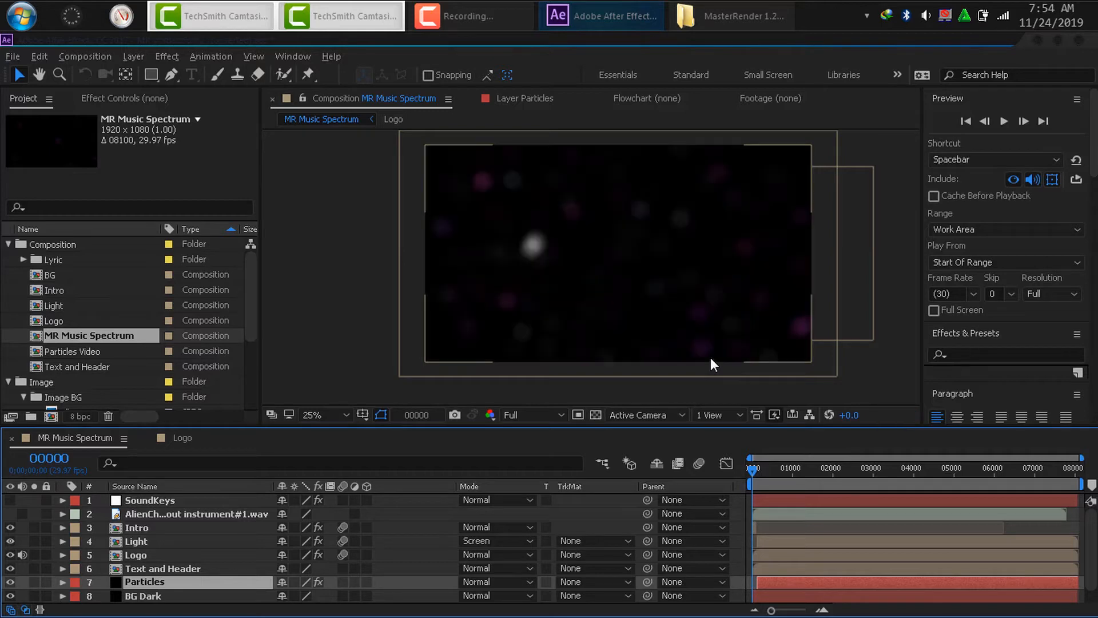
Preview the MR Music Spectrum composition at frames 3870 and 4429 and check the viewer and preview resolution options.
{"action": "left_click", "coordinate": [908, 469]}
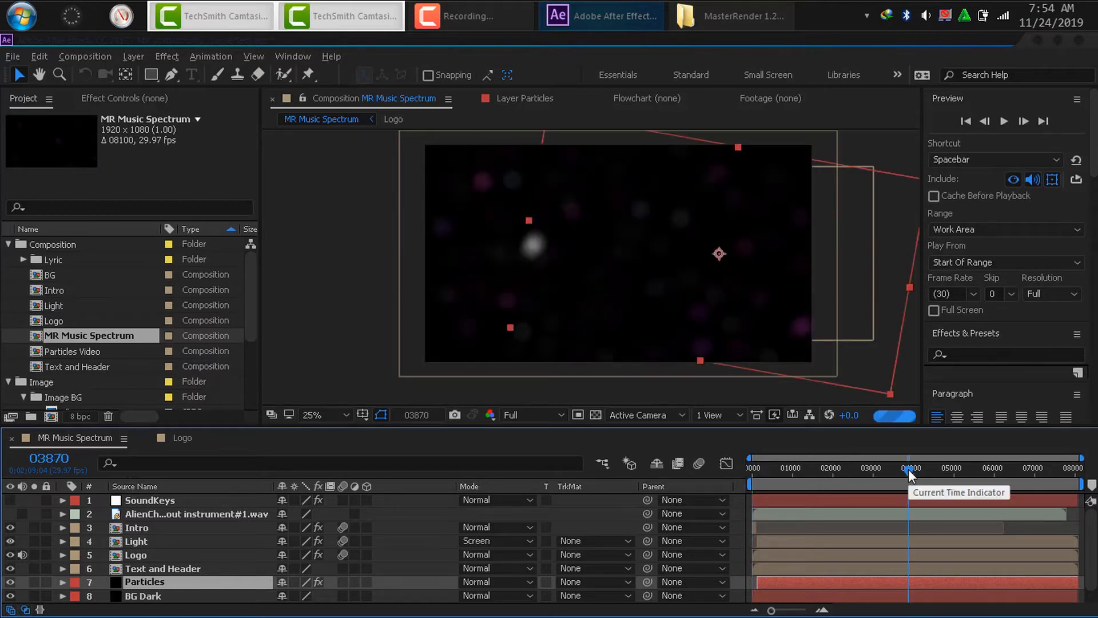
{"action": "left_click", "coordinate": [541, 416]}
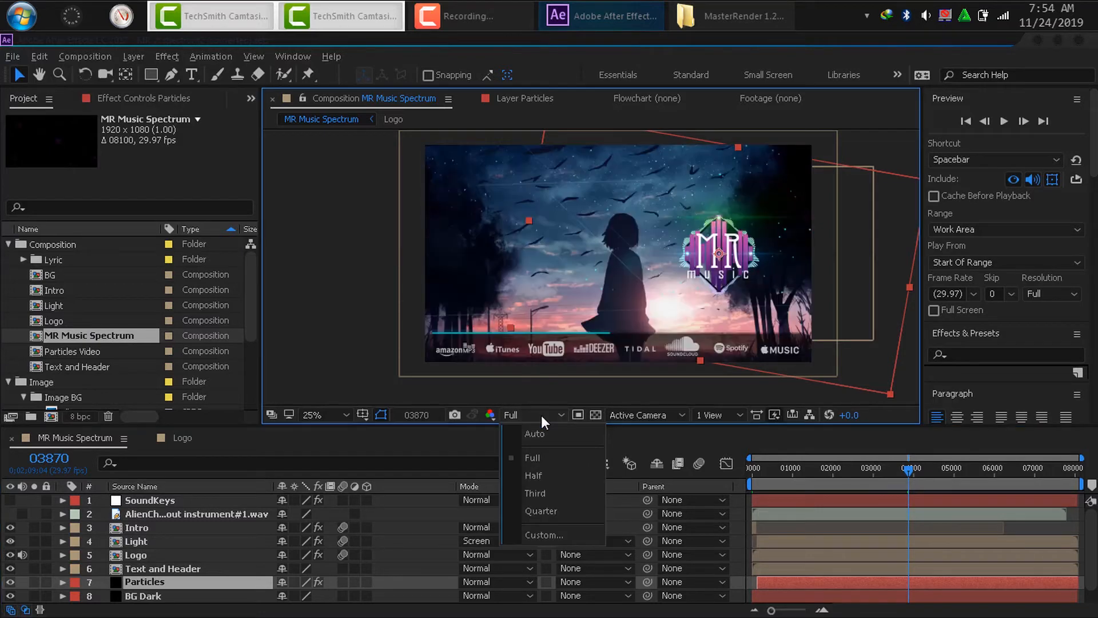
{"action": "left_click", "coordinate": [842, 501]}
{"action": "left_click", "coordinate": [931, 466]}
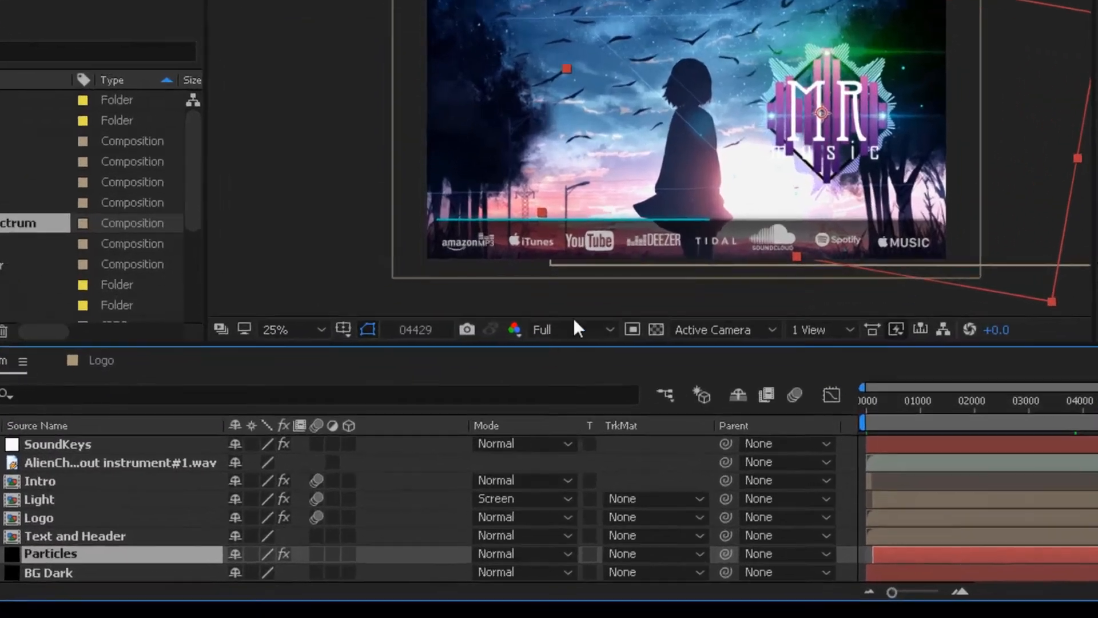
{"action": "left_click", "coordinate": [575, 321]}
{"action": "left_click", "coordinate": [565, 385]}
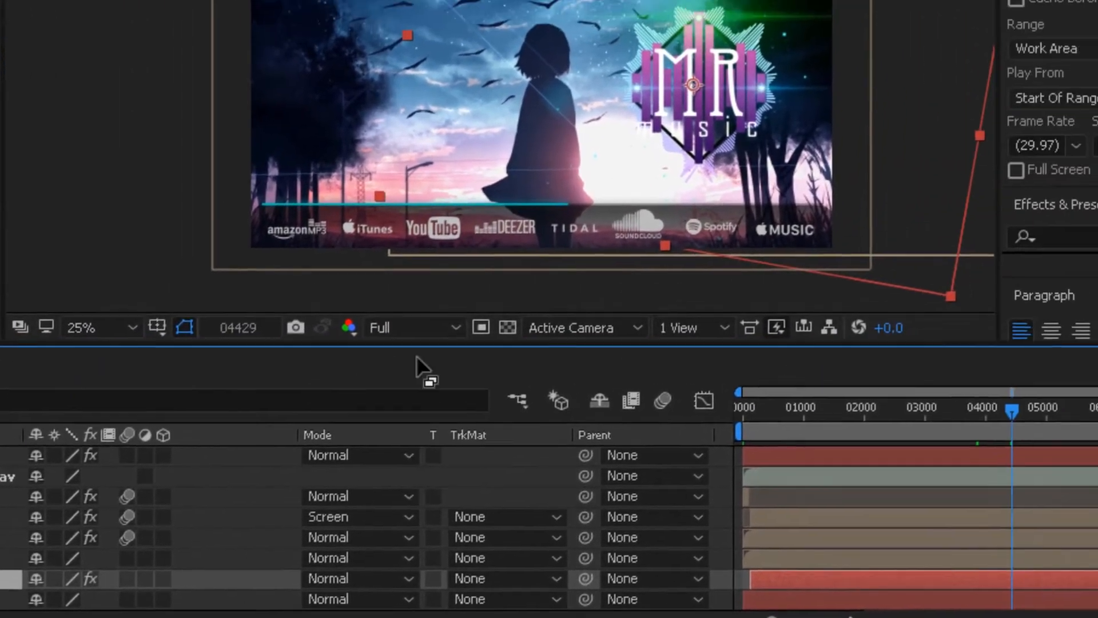
{"action": "left_click", "coordinate": [961, 196]}
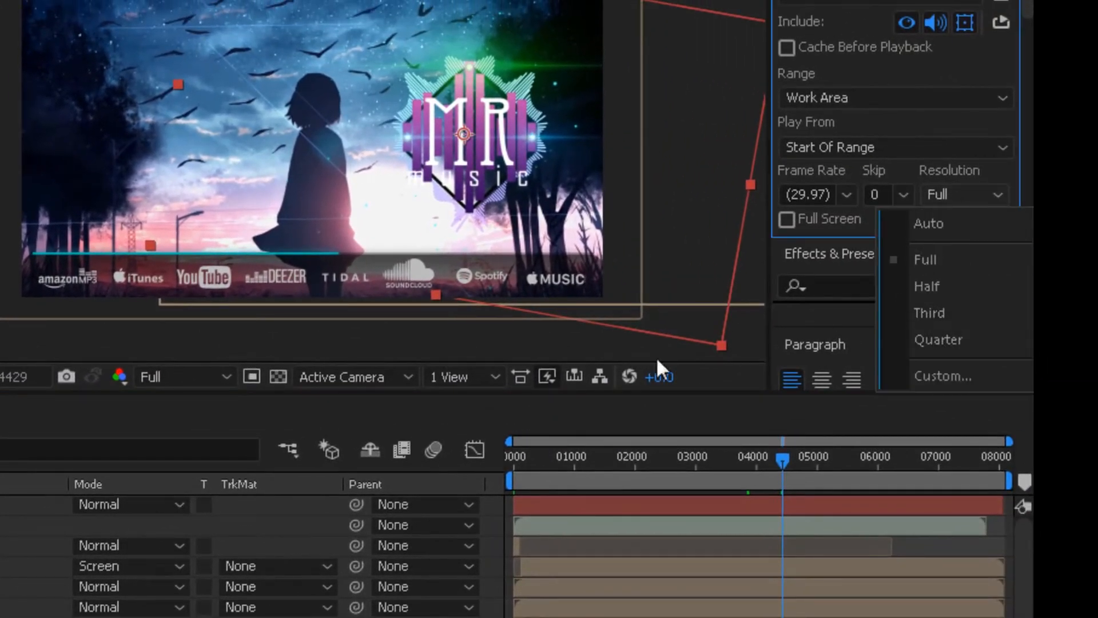
{"action": "left_click", "coordinate": [294, 410]}
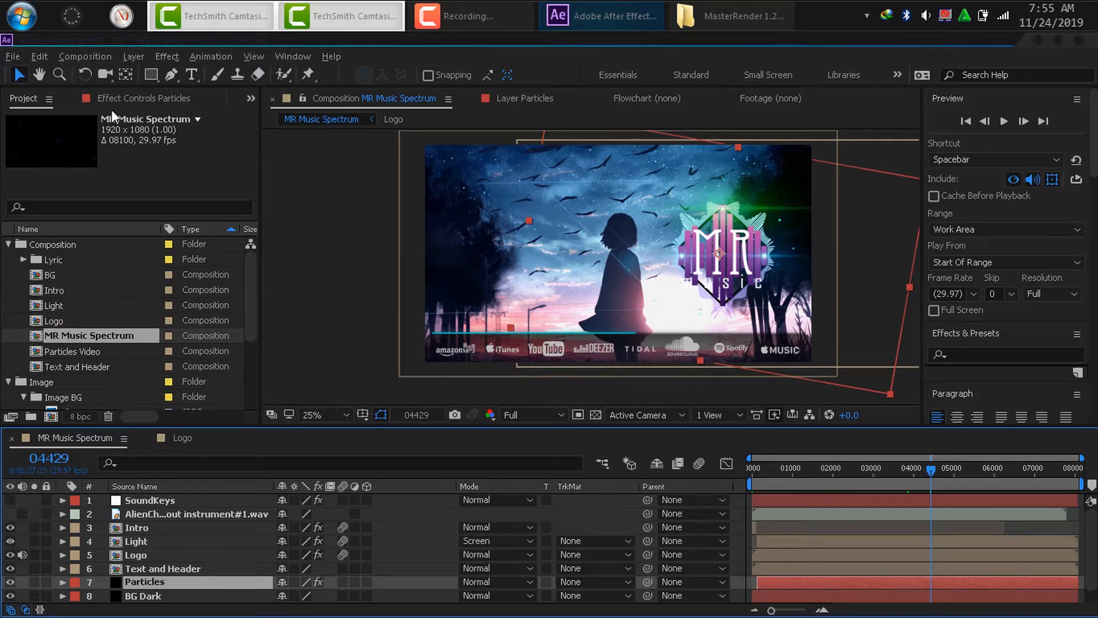
Send the MR Music Spectrum composition to the Adobe Media Encoder queue.
{"action": "left_click", "coordinate": [85, 56]}
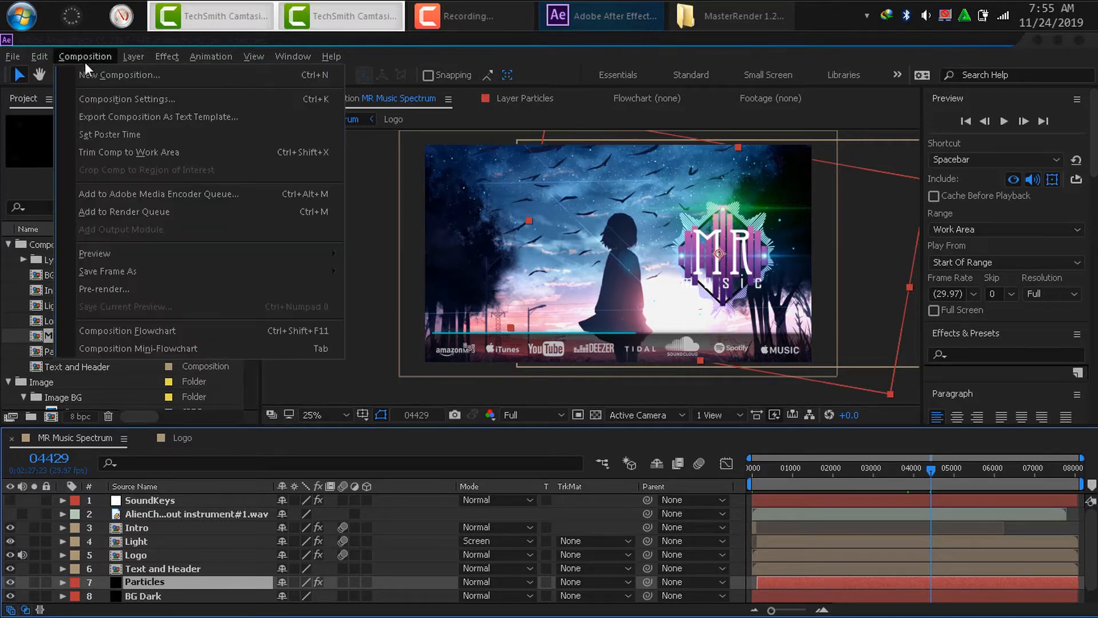
{"action": "left_click", "coordinate": [184, 194]}
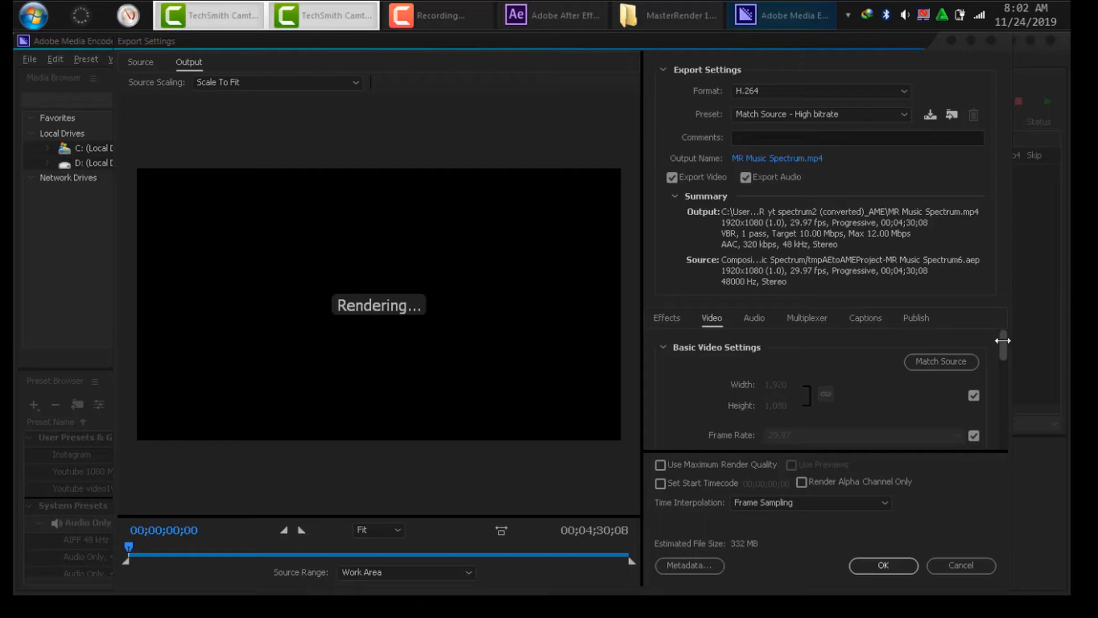
Enable Render at Maximum Depth and Use Maximum Render Quality in the H.264 export settings.
{"action": "scroll", "coordinate": [1004, 343], "scroll_direction": "down", "scroll_amount": 3}
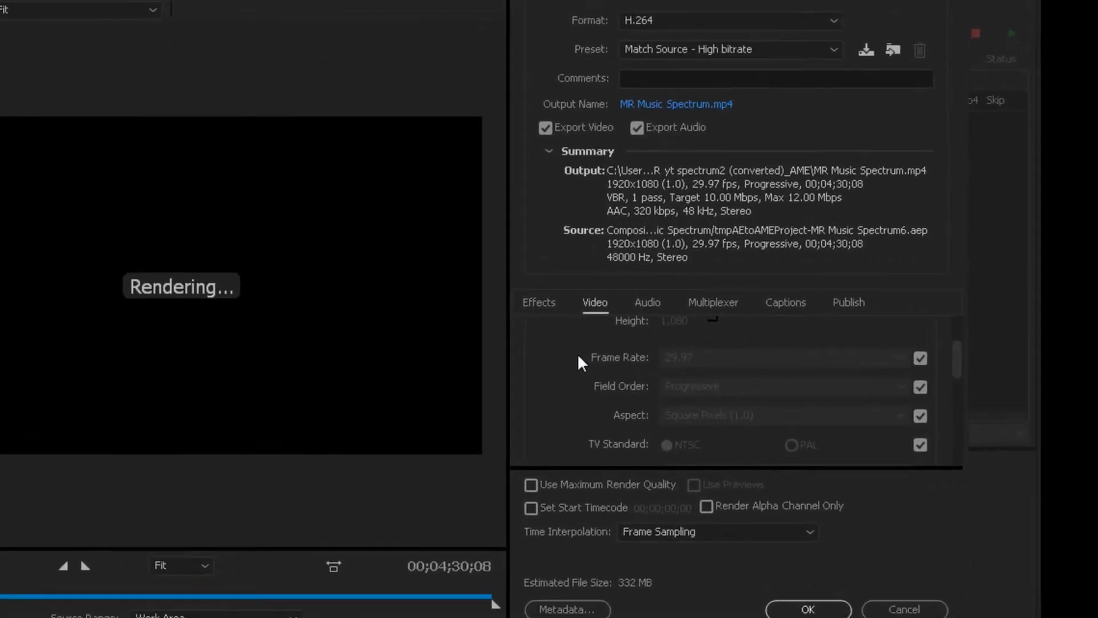
{"action": "scroll", "coordinate": [578, 361], "scroll_direction": "down", "scroll_amount": 2}
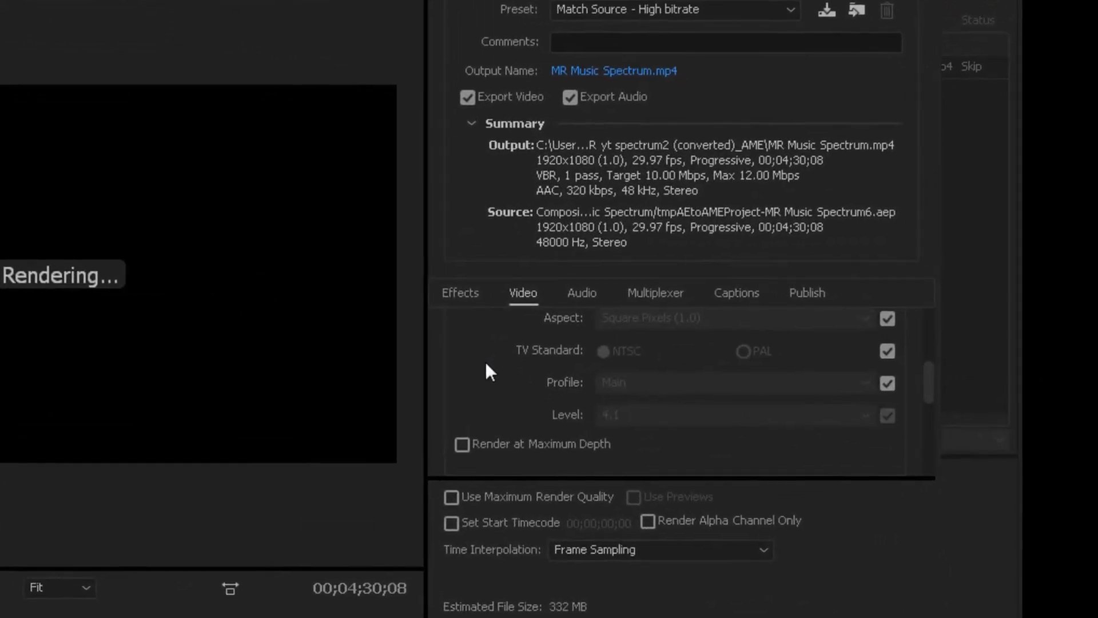
{"action": "left_click", "coordinate": [462, 444]}
{"action": "scroll", "coordinate": [502, 379], "scroll_direction": "down", "scroll_amount": 3}
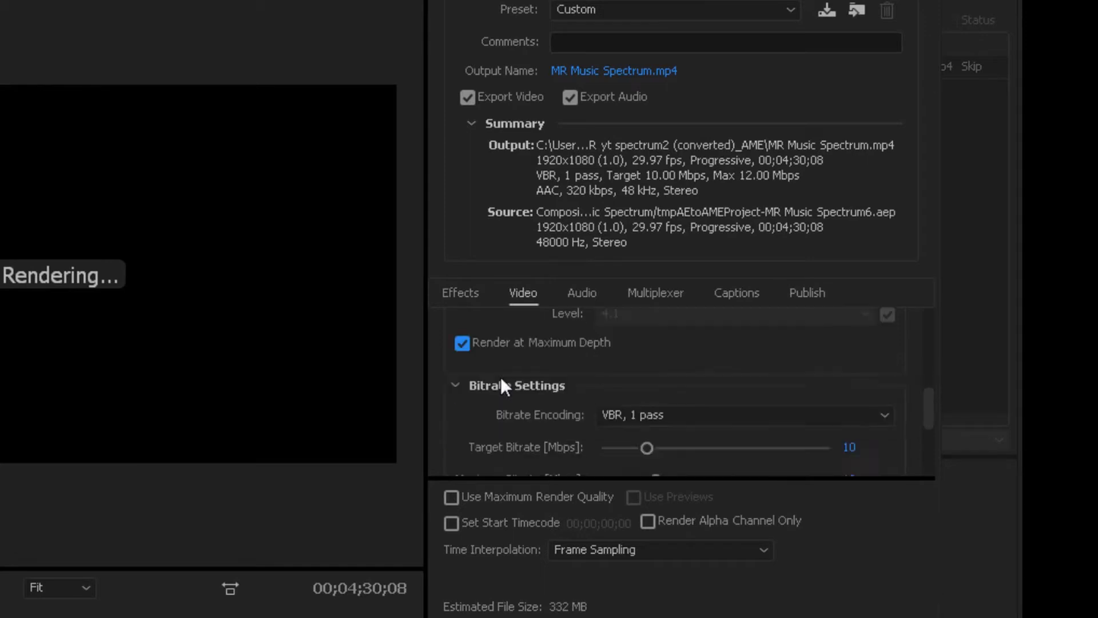
{"action": "scroll", "coordinate": [504, 383], "scroll_direction": "down", "scroll_amount": 3}
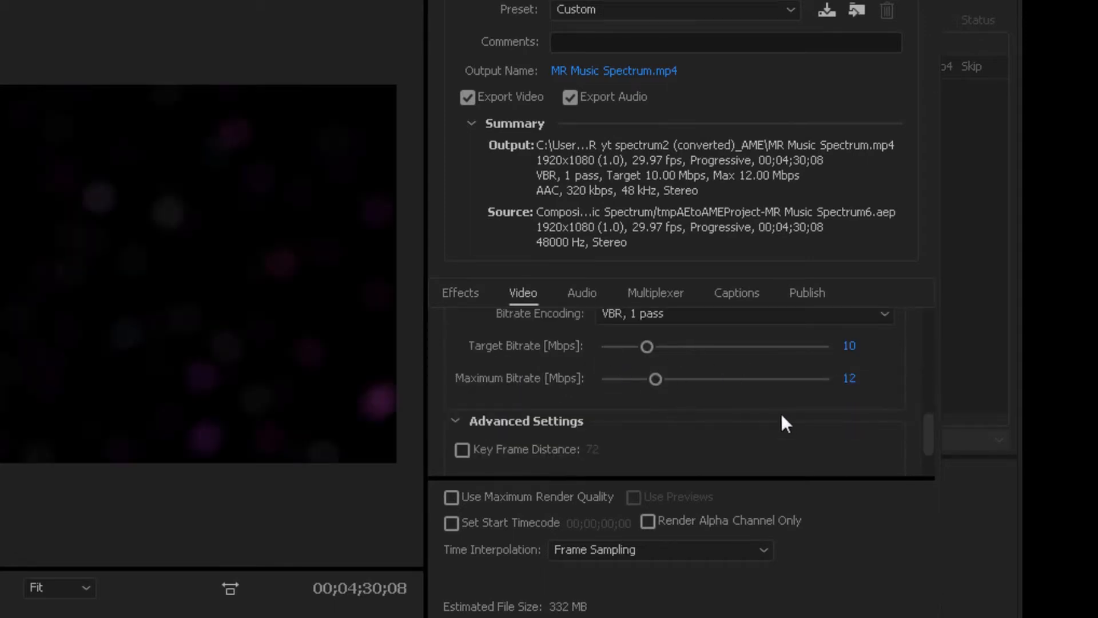
{"action": "scroll", "coordinate": [534, 380], "scroll_direction": "down", "scroll_amount": 2}
{"action": "left_click", "coordinate": [517, 496]}
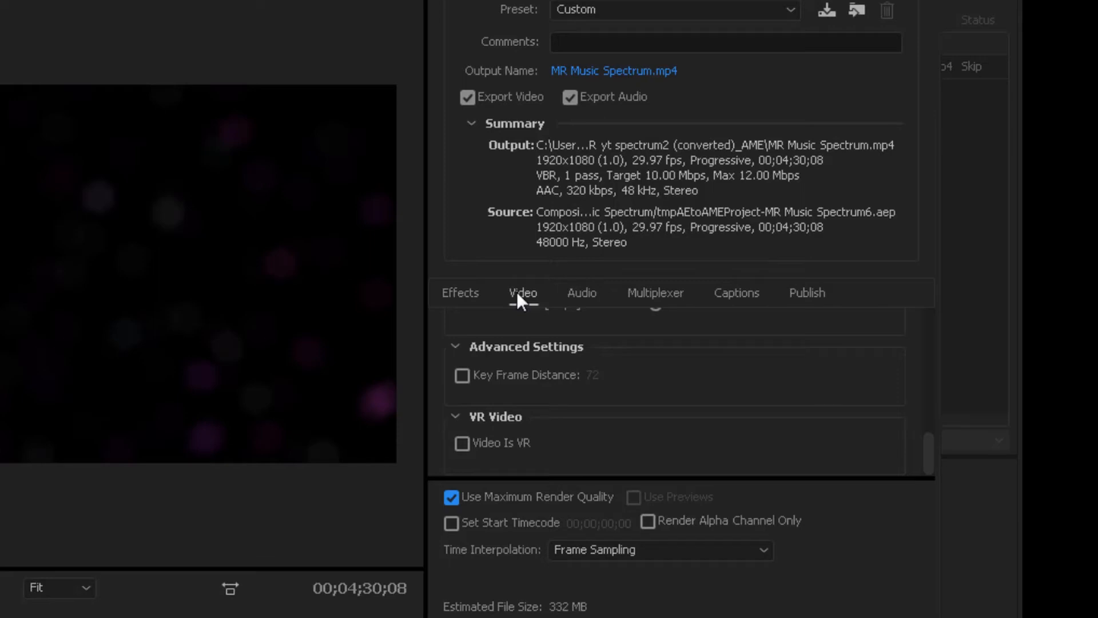
Review the export's audio codec, sample rate, channels, audio quality and bitrate settings.
{"action": "left_click", "coordinate": [586, 293]}
{"action": "scroll", "coordinate": [515, 366], "scroll_direction": "down", "scroll_amount": 3}
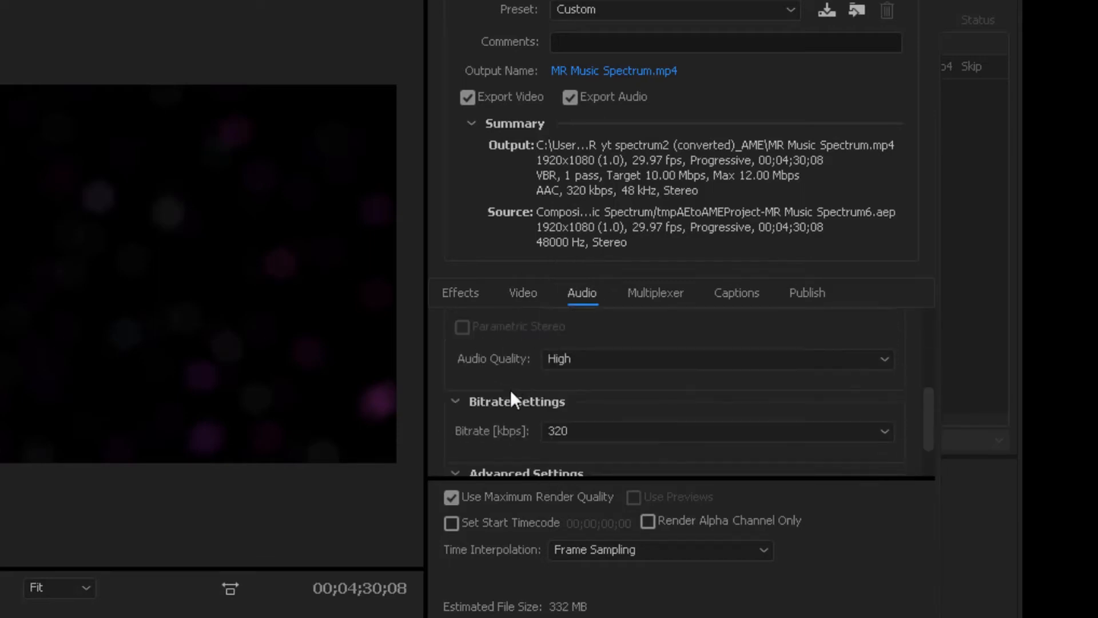
{"action": "scroll", "coordinate": [488, 398], "scroll_direction": "down", "scroll_amount": 2}
{"action": "scroll", "coordinate": [505, 371], "scroll_direction": "up", "scroll_amount": 6}
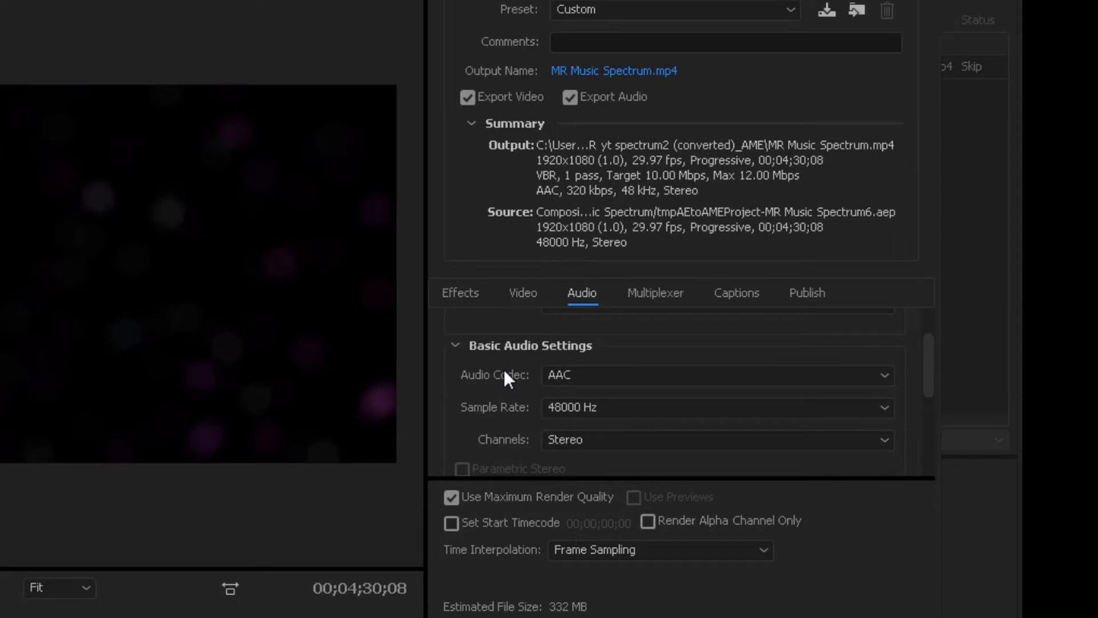
Save the export settings as a preset named My Youtube, including the effects settings, and apply them to the queued composition.
{"action": "left_click", "coordinate": [827, 11]}
{"action": "type", "text": "M"}
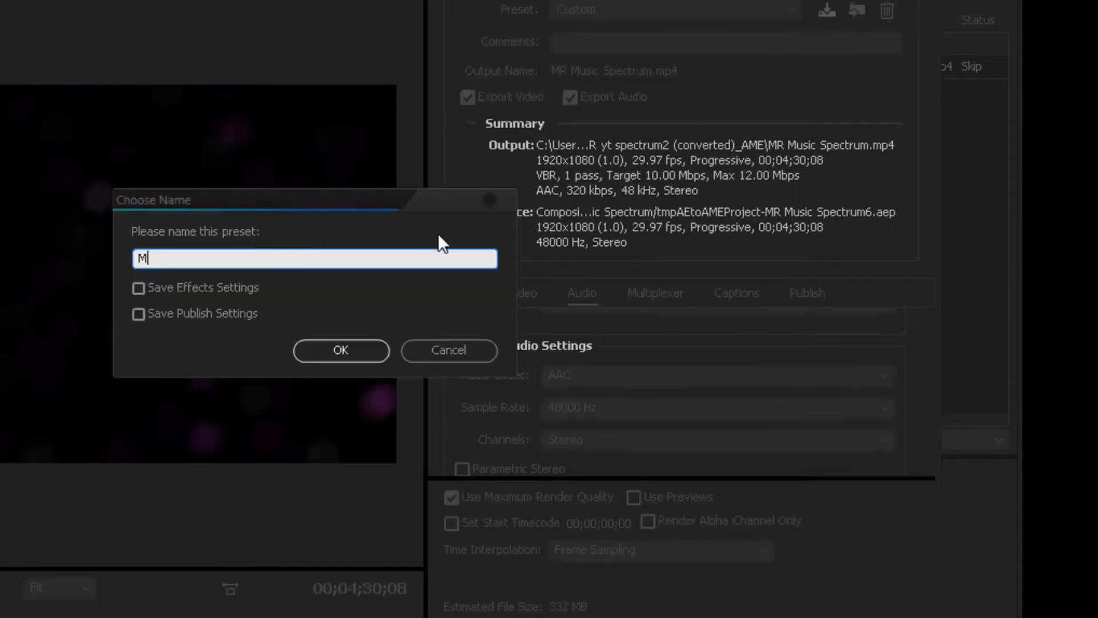
{"action": "type", "text": "y Youtube"}
{"action": "left_click", "coordinate": [228, 288]}
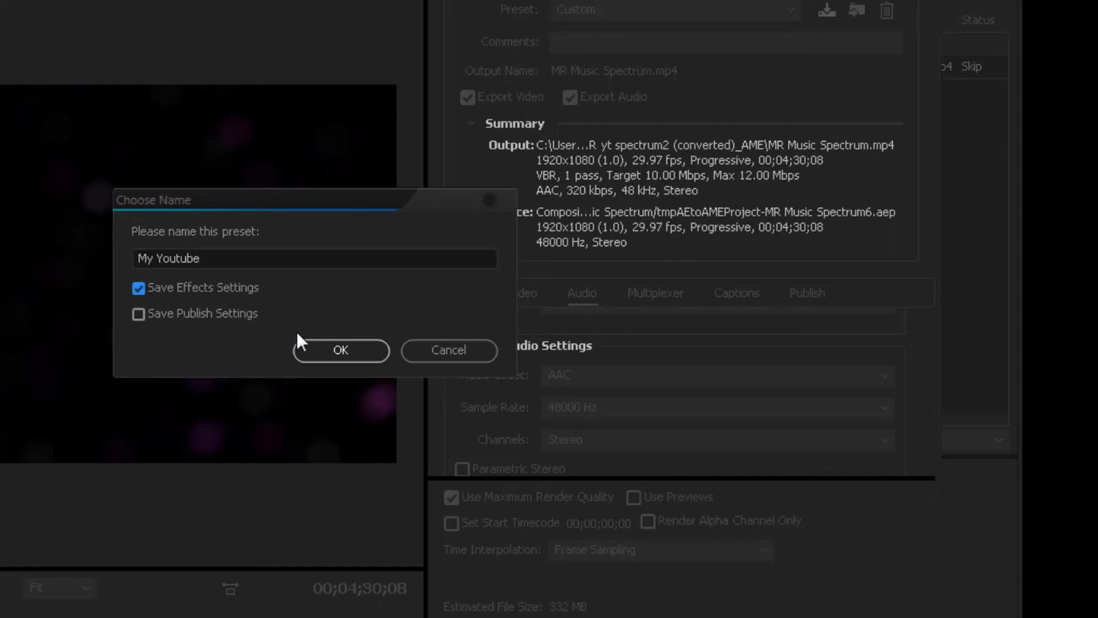
{"action": "left_click", "coordinate": [311, 348]}
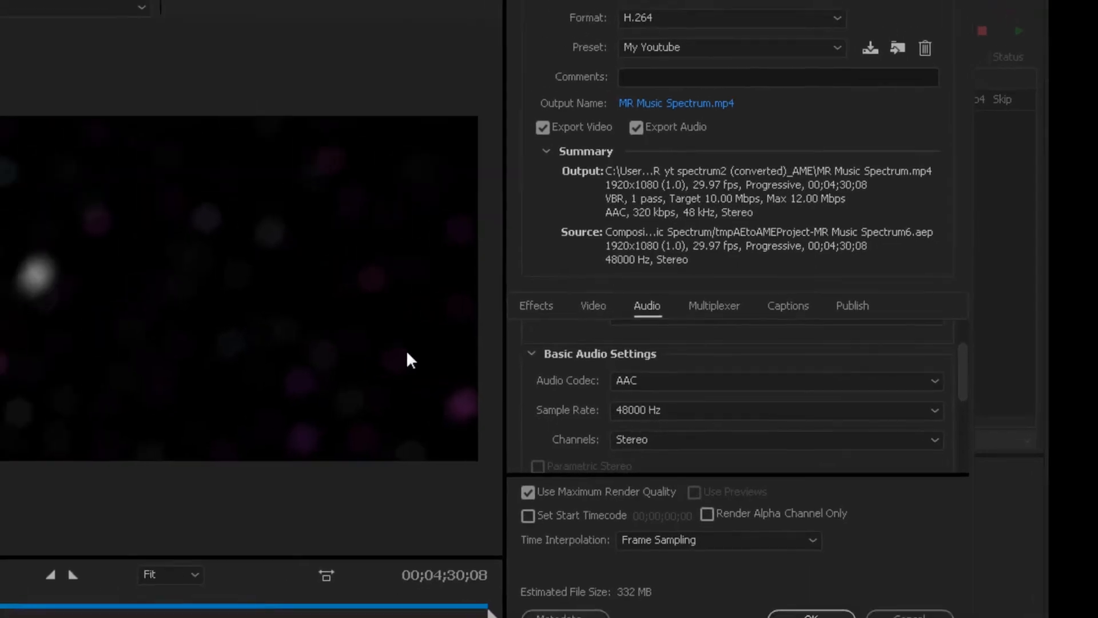
{"action": "left_click", "coordinate": [812, 615]}
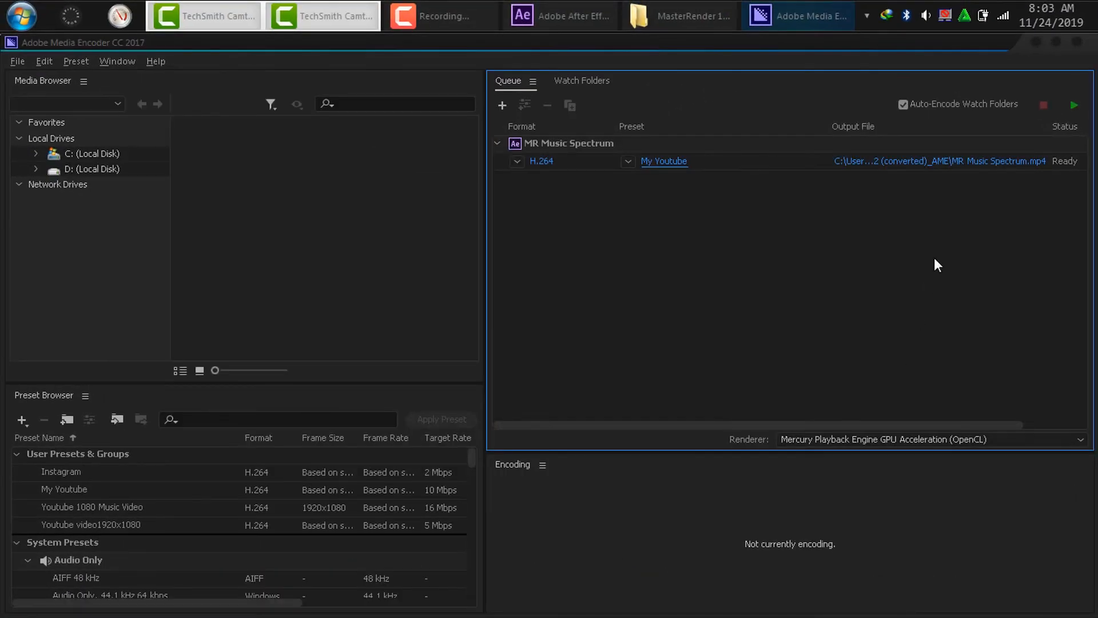
Set the queued video's output location to the MasterRender 1.27 GB folder on drive D: and start encoding.
{"action": "left_click", "coordinate": [919, 163]}
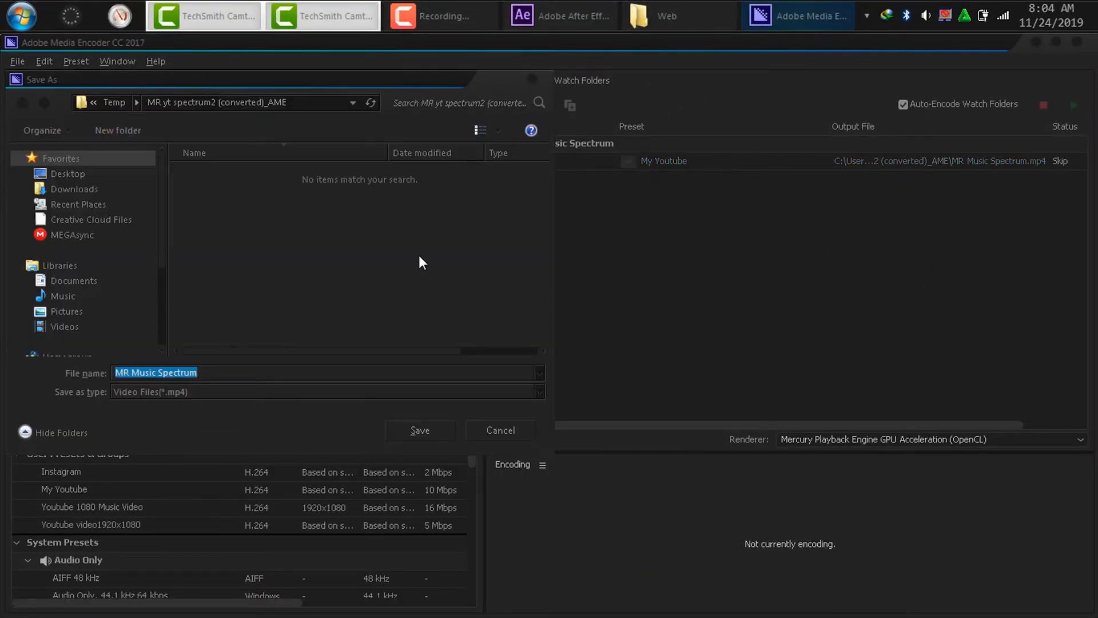
{"action": "left_click_drag", "start_coordinate": [163, 250], "coordinate": [153, 336]}
{"action": "left_click", "coordinate": [79, 292]}
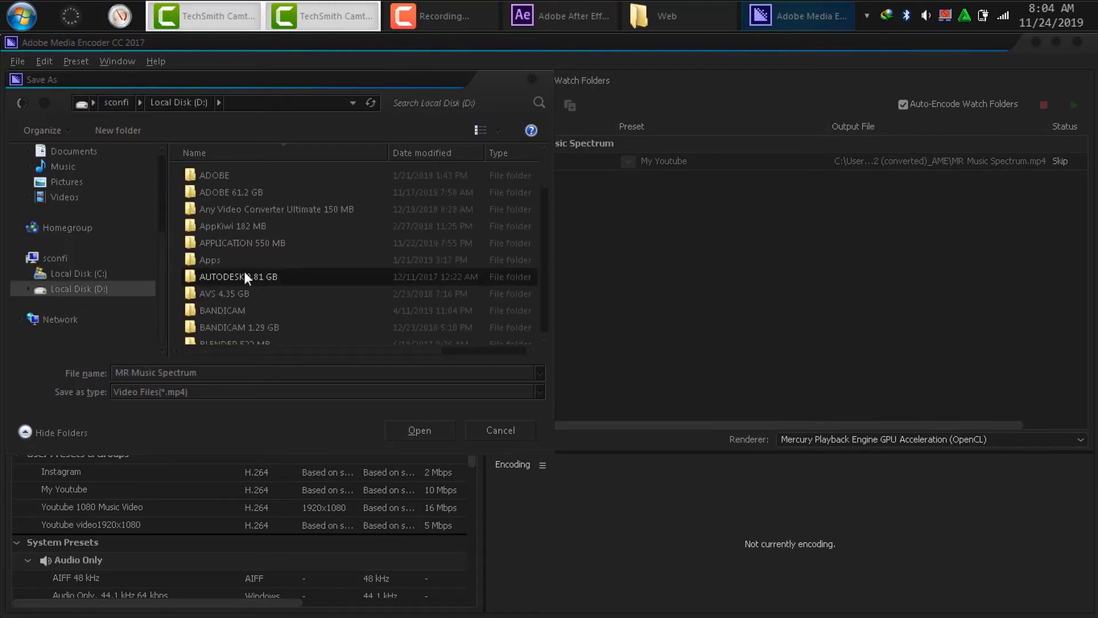
{"action": "scroll", "coordinate": [244, 271], "scroll_direction": "down", "scroll_amount": 12}
{"action": "double_click", "coordinate": [250, 187]}
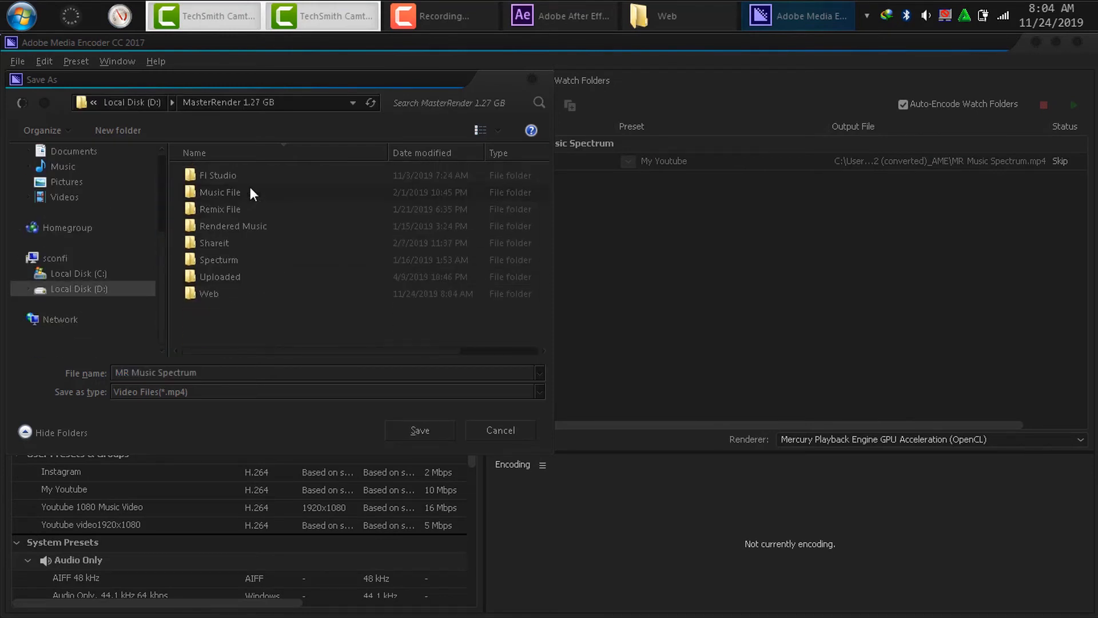
{"action": "left_click", "coordinate": [420, 428]}
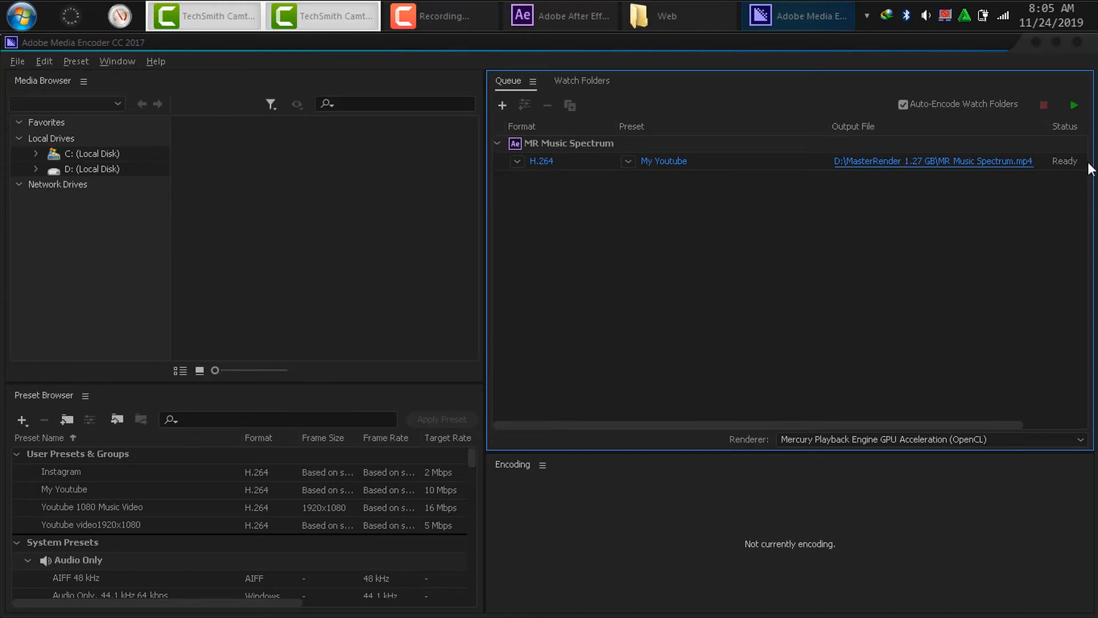
{"action": "left_click", "coordinate": [1073, 107]}
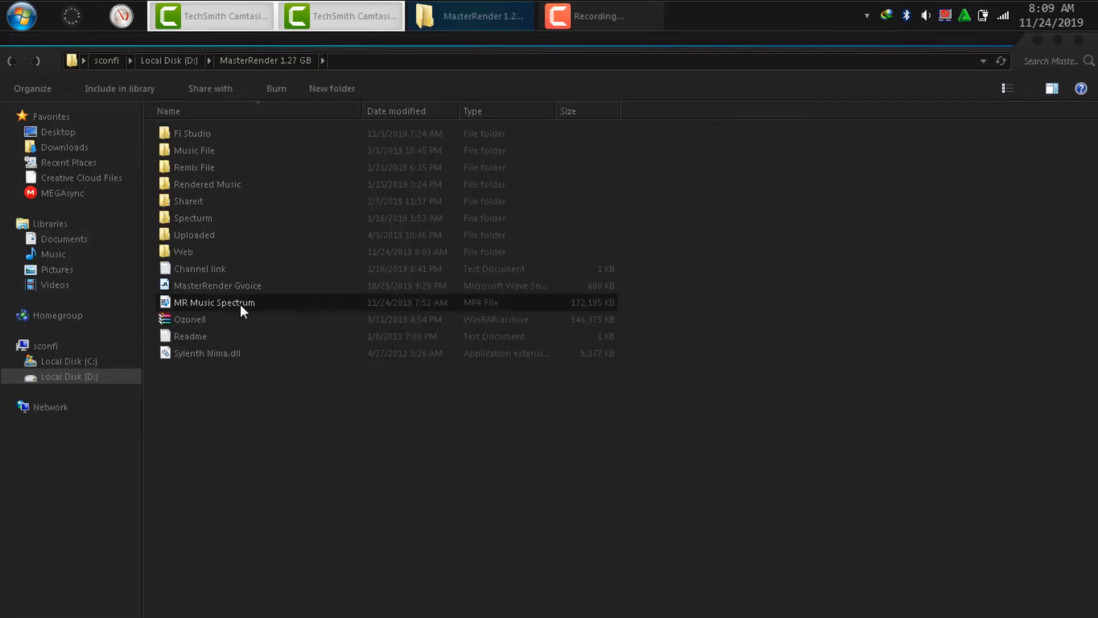
Check the MR Music Spectrum video's file properties in the MasterRender 1.27 GB folder, and close the properties and folder windows.
{"action": "right_click", "coordinate": [240, 305]}
{"action": "key", "text": "Escape"}
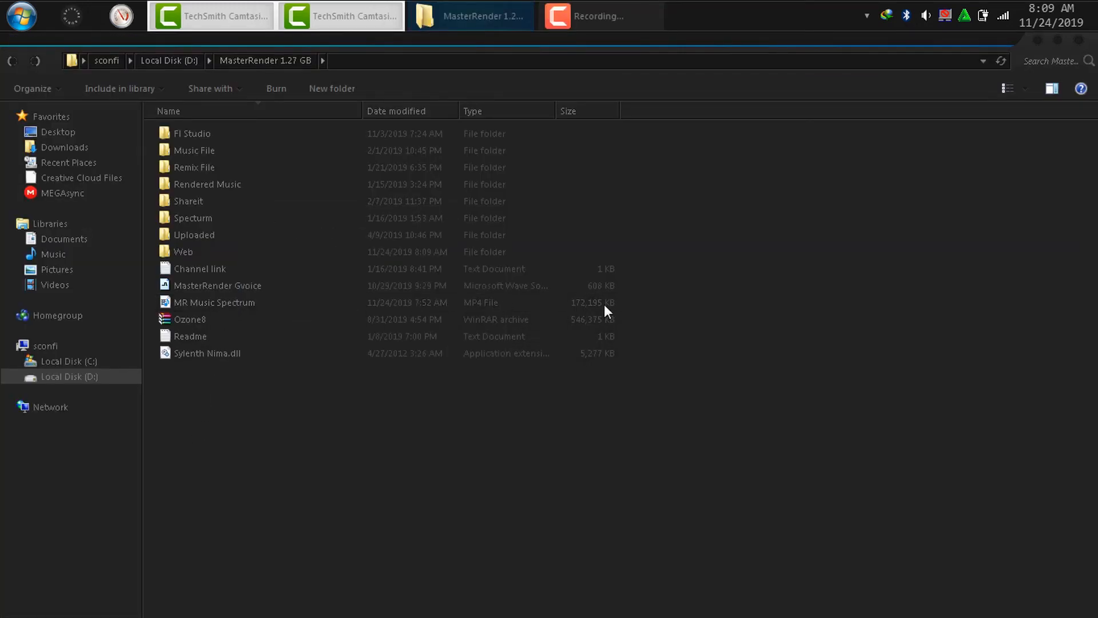
{"action": "left_click", "coordinate": [233, 305]}
{"action": "right_click", "coordinate": [252, 305]}
{"action": "key", "text": "Escape"}
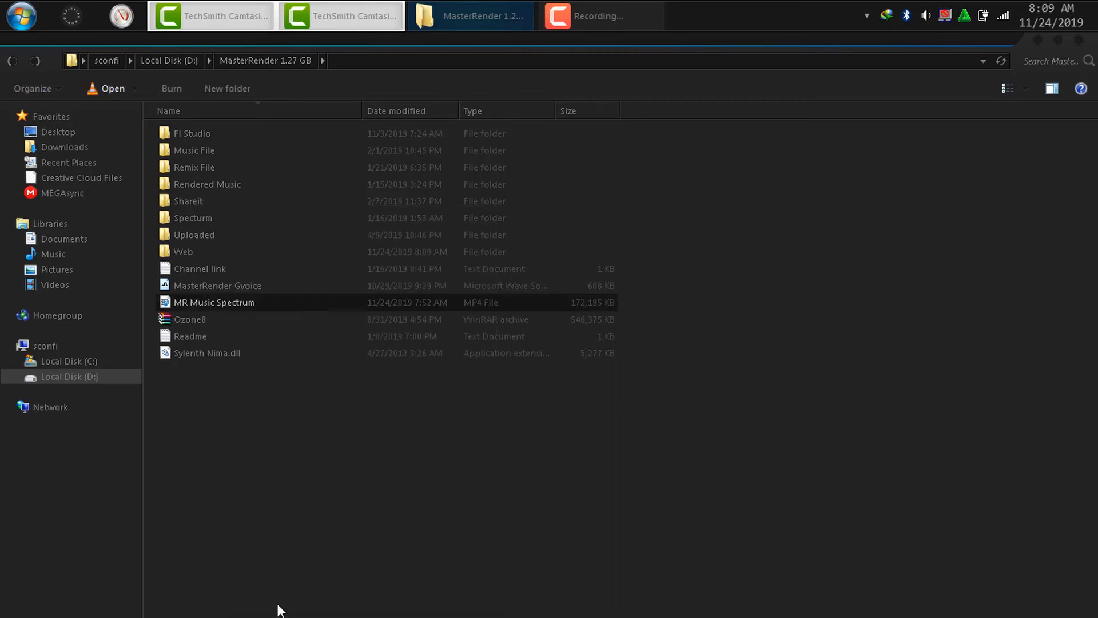
{"action": "left_click_drag", "start_coordinate": [339, 220], "coordinate": [506, 128]}
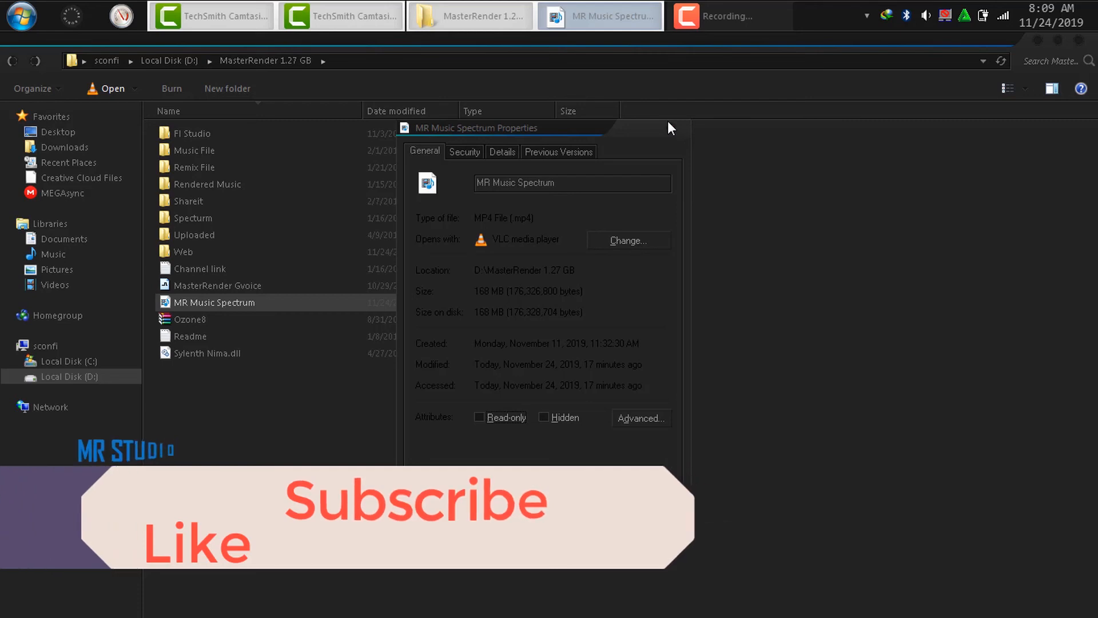
{"action": "left_click", "coordinate": [668, 121]}
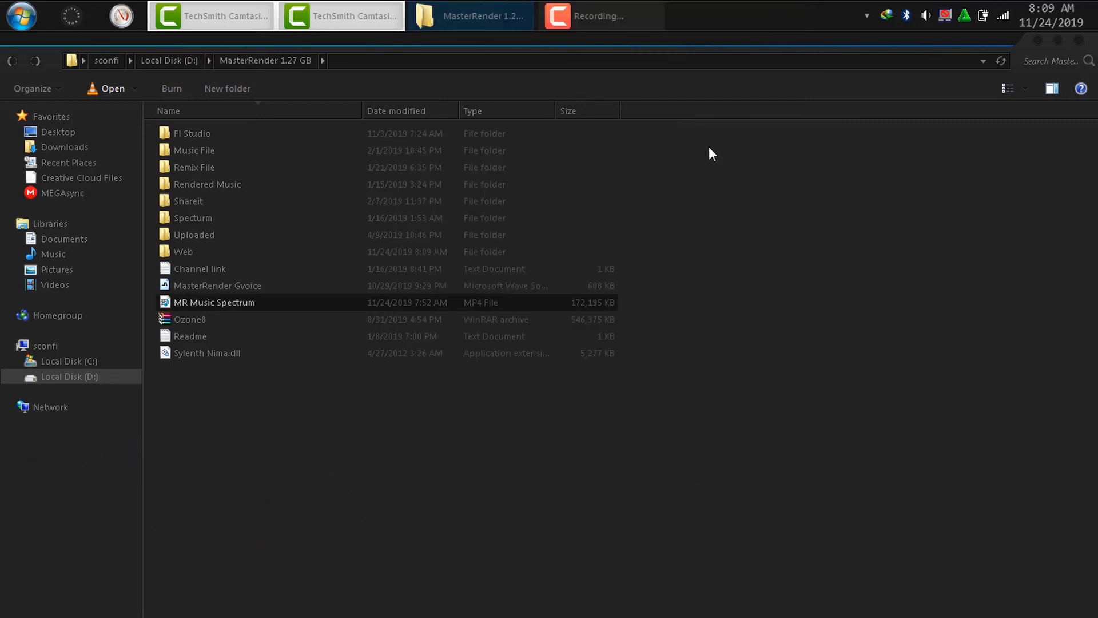
{"action": "left_click", "coordinate": [1075, 42]}
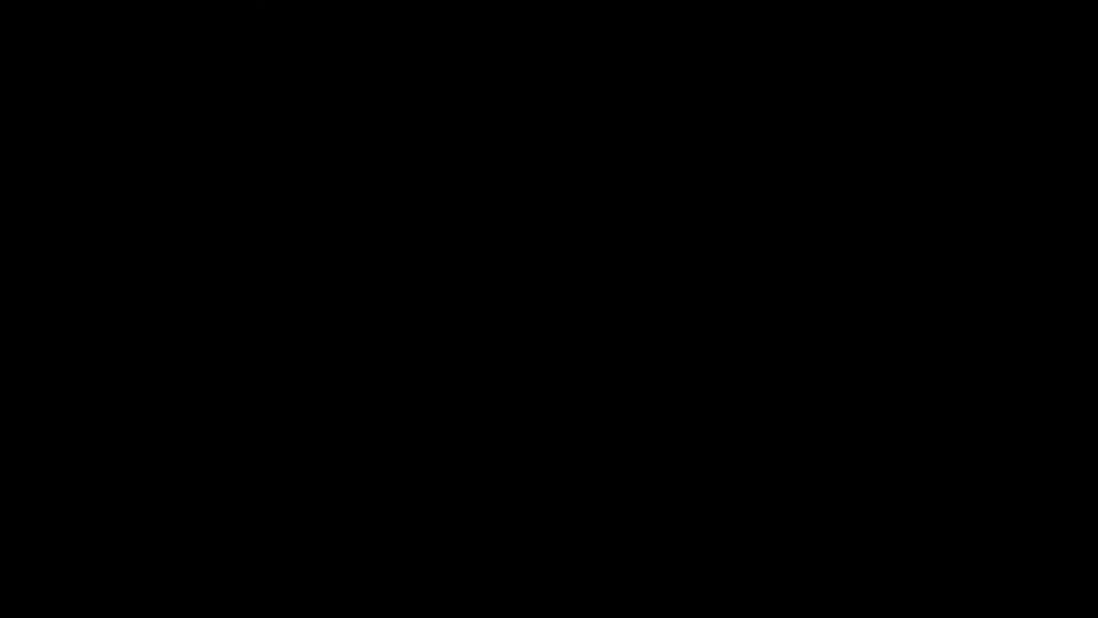